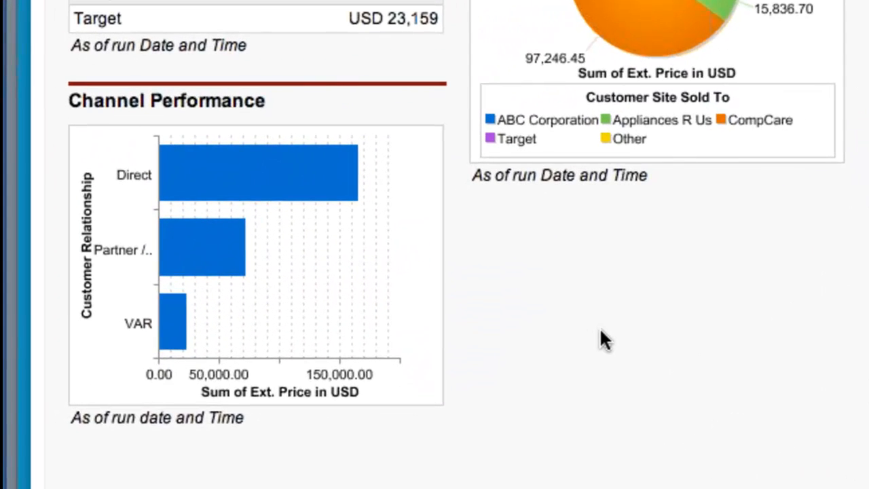
Read the Direct, Partner and VAR channel sales totals from the chart bars.
{"action": "mouse_move", "coordinate": [324, 181]}
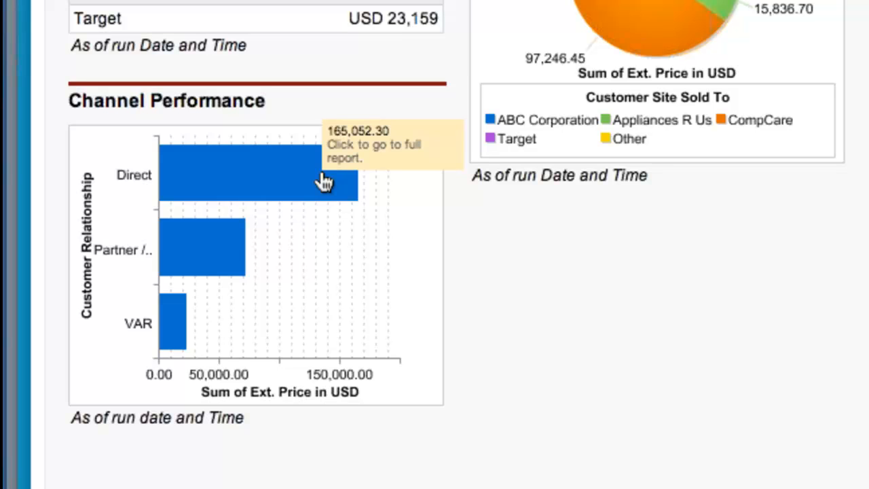
{"action": "mouse_move", "coordinate": [239, 239]}
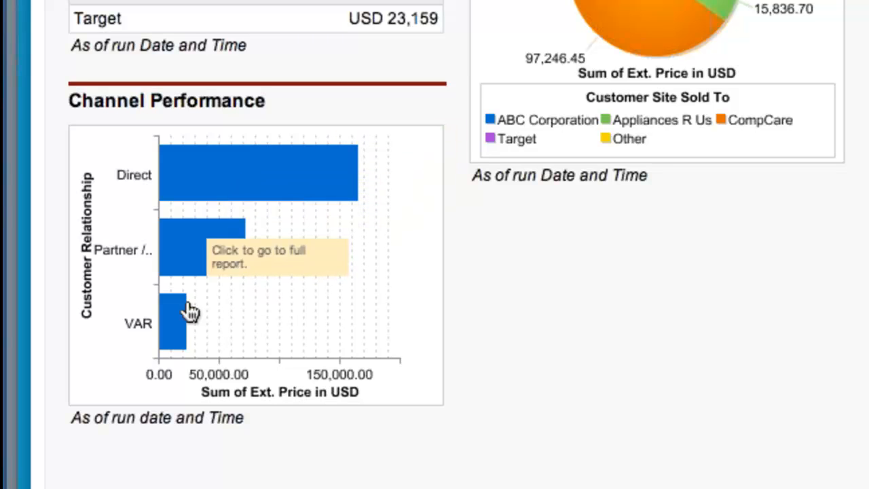
{"action": "mouse_move", "coordinate": [181, 326]}
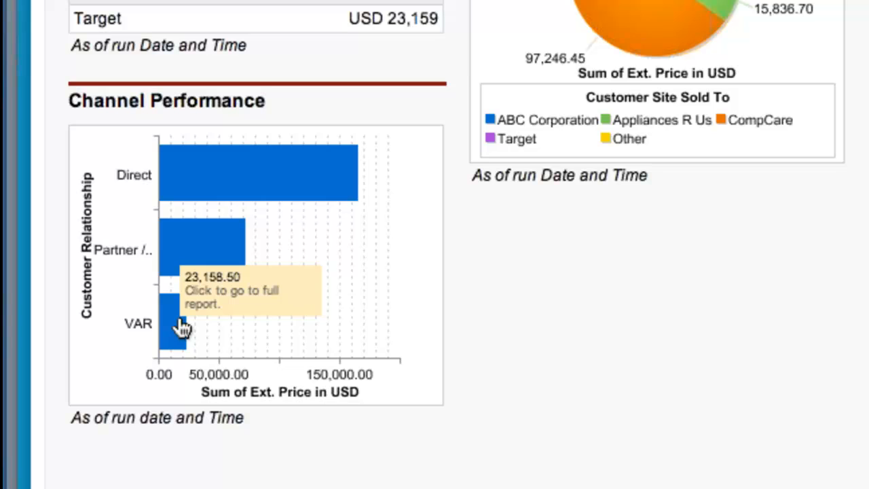
{"action": "mouse_move", "coordinate": [239, 270]}
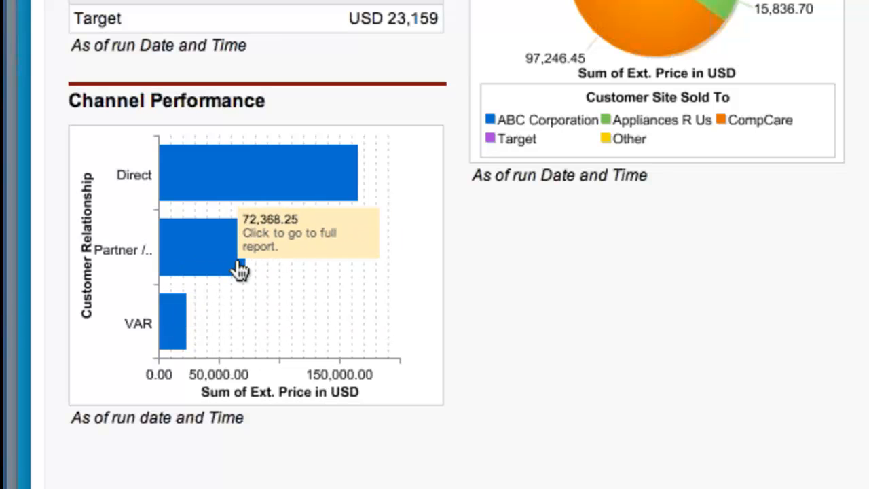
{"action": "mouse_move", "coordinate": [262, 203]}
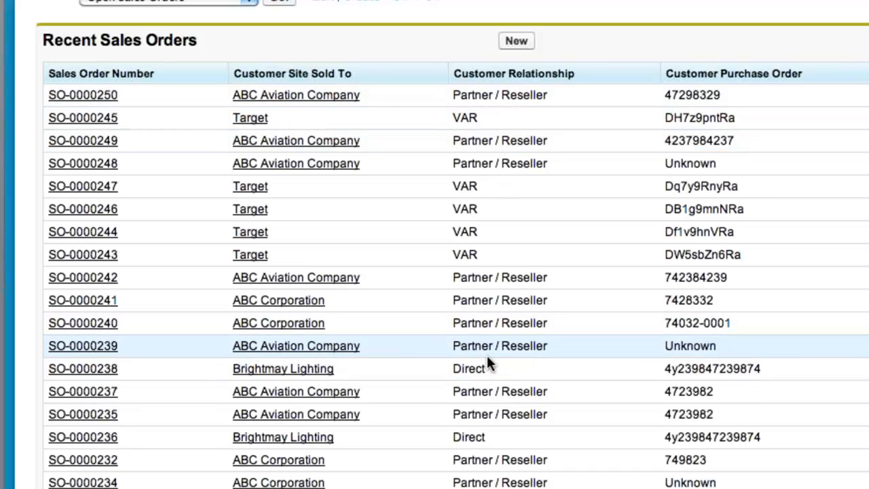
Open sales order SO-0000250 and preview its linked quotation Q-00000253.
{"action": "left_click", "coordinate": [96, 94]}
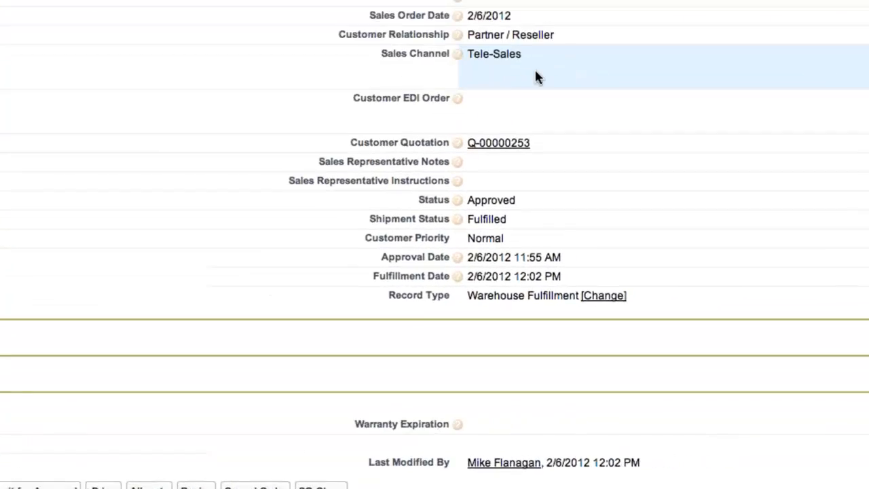
{"action": "mouse_move", "coordinate": [387, 97]}
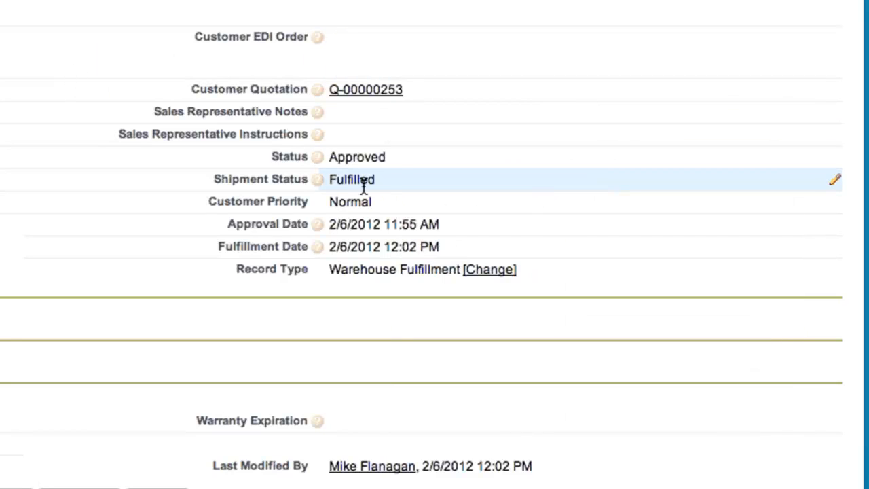
Switch SO-0000250's record type to Drop Ship Sales Order and save the order.
{"action": "left_click", "coordinate": [490, 275]}
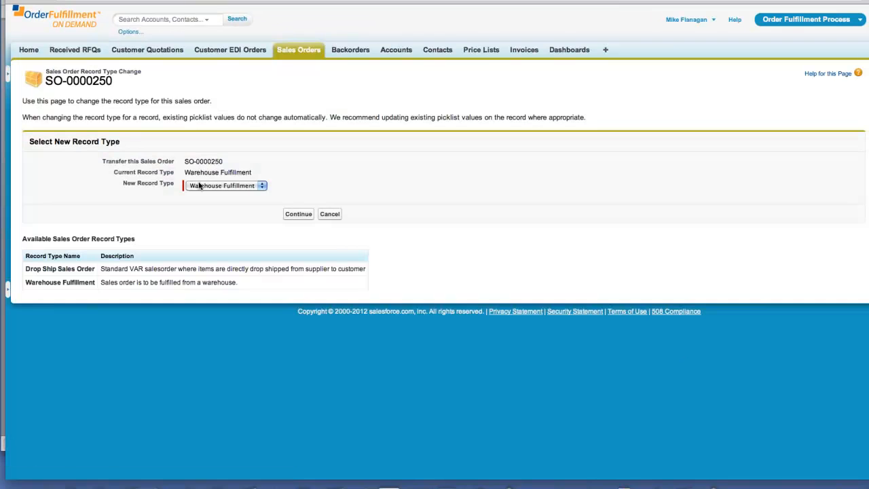
{"action": "left_click", "coordinate": [211, 184]}
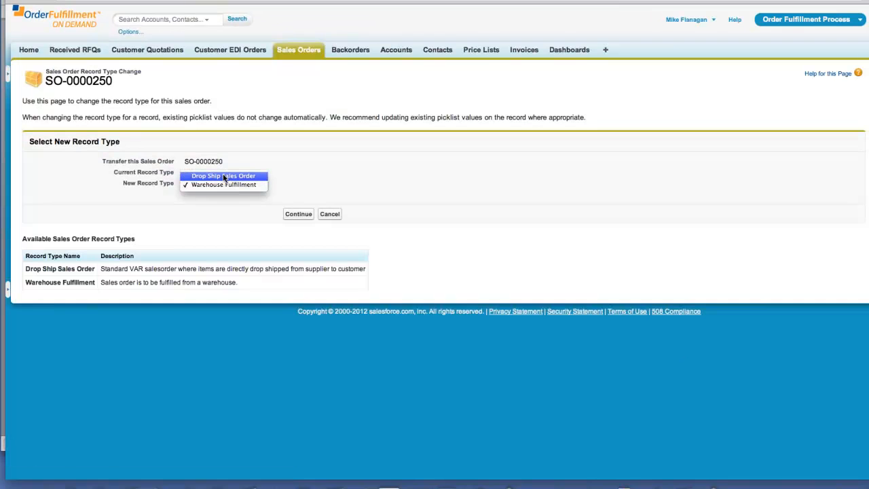
{"action": "left_click", "coordinate": [224, 177]}
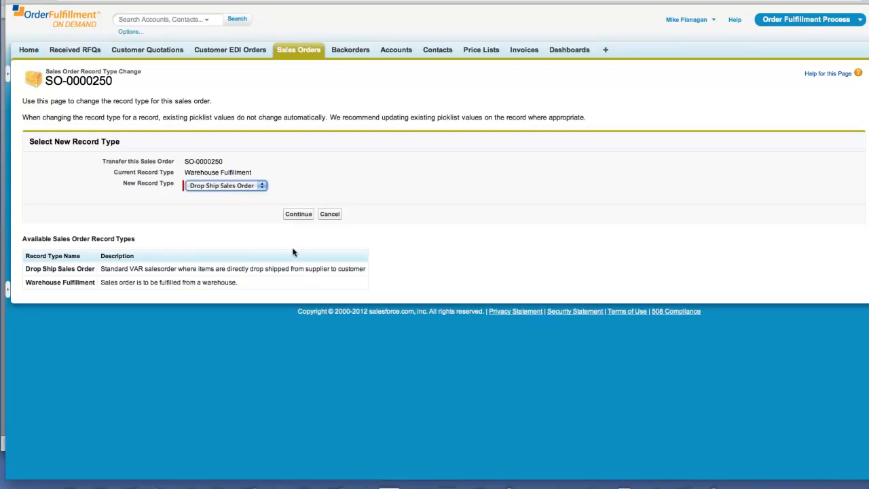
{"action": "left_click", "coordinate": [303, 218]}
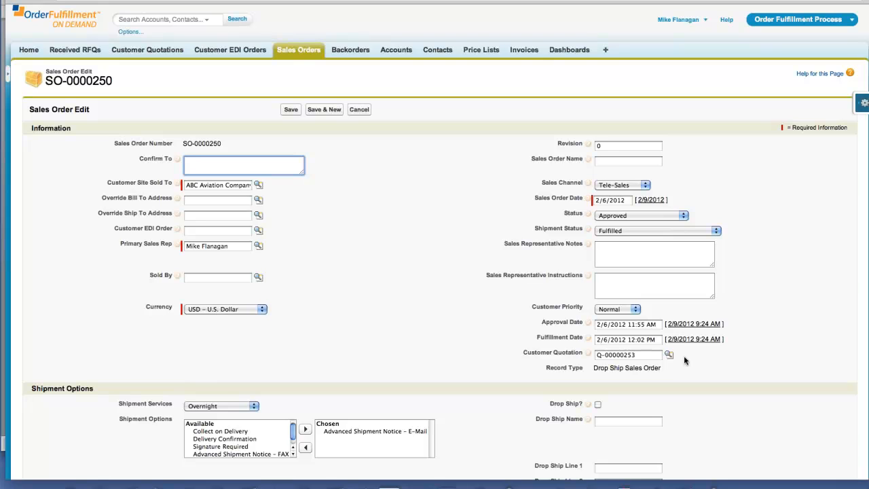
{"action": "scroll", "coordinate": [684, 360], "scroll_direction": "down", "scroll_amount": 5}
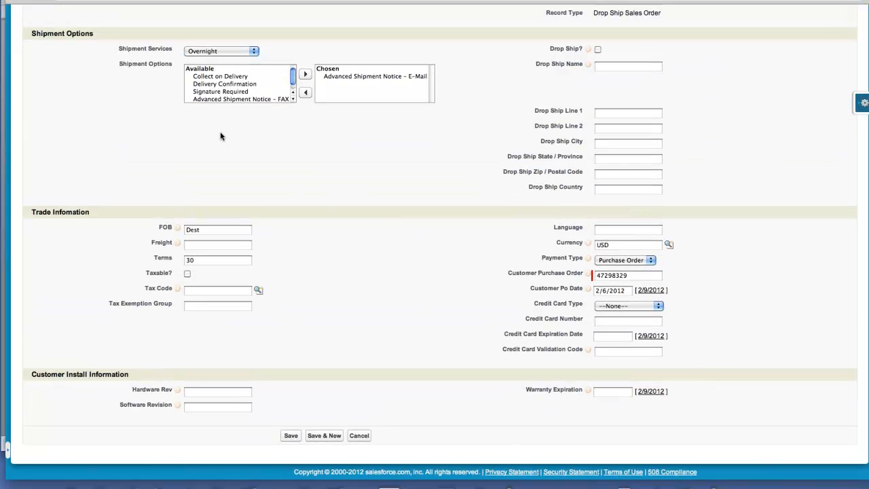
{"action": "scroll", "coordinate": [220, 136], "scroll_direction": "up", "scroll_amount": 4}
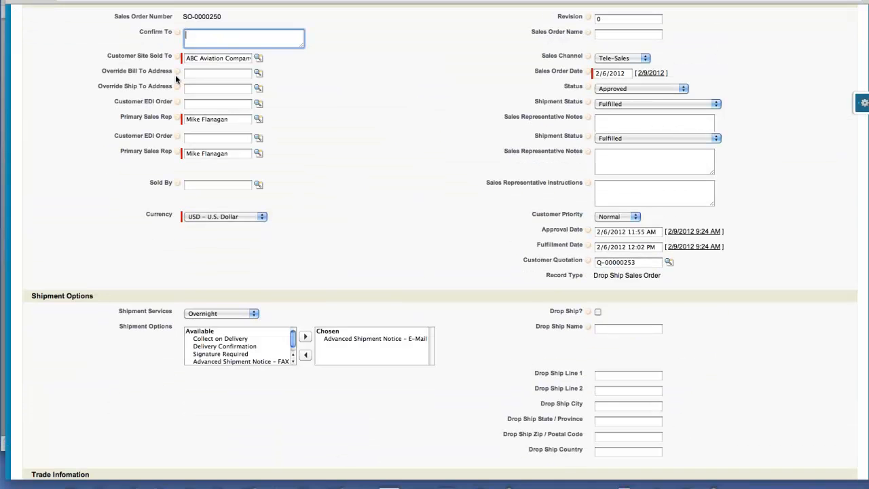
{"action": "scroll", "coordinate": [176, 79], "scroll_direction": "up", "scroll_amount": 2}
{"action": "left_click", "coordinate": [292, 100]}
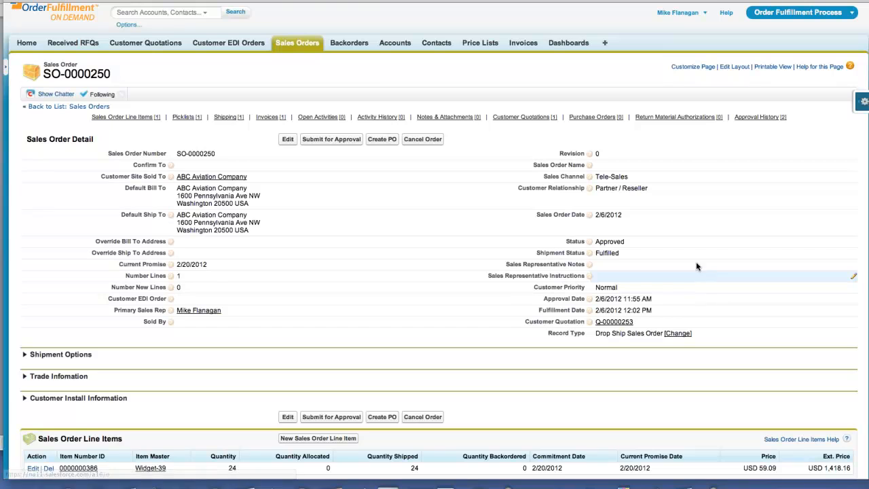
Open sales order SO-0000245 and expand its shipment options.
{"action": "left_click", "coordinate": [289, 44]}
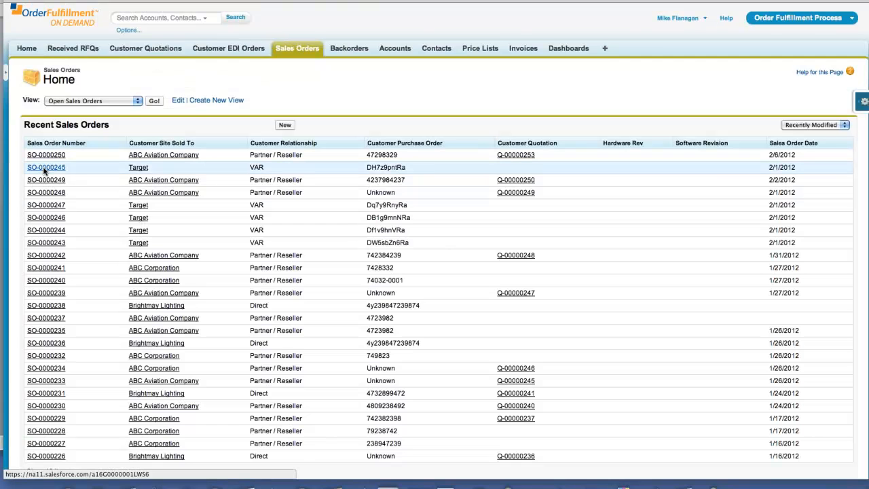
{"action": "left_click", "coordinate": [43, 169]}
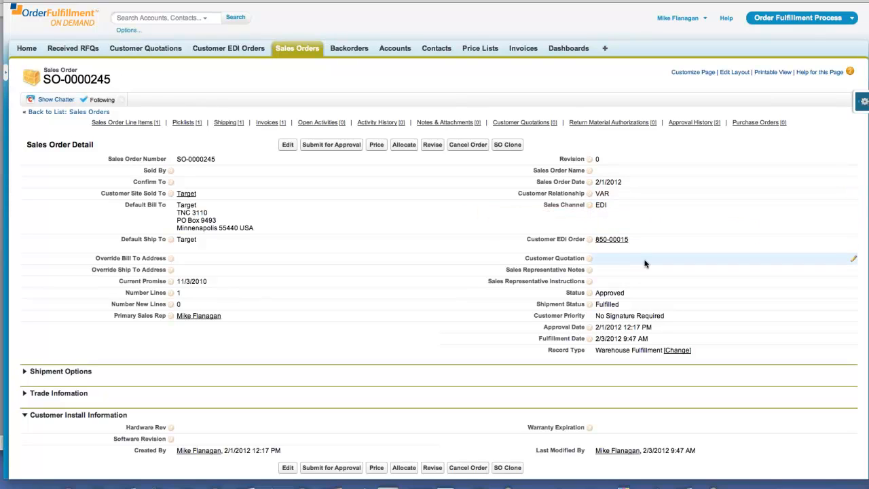
{"action": "mouse_move", "coordinate": [621, 245]}
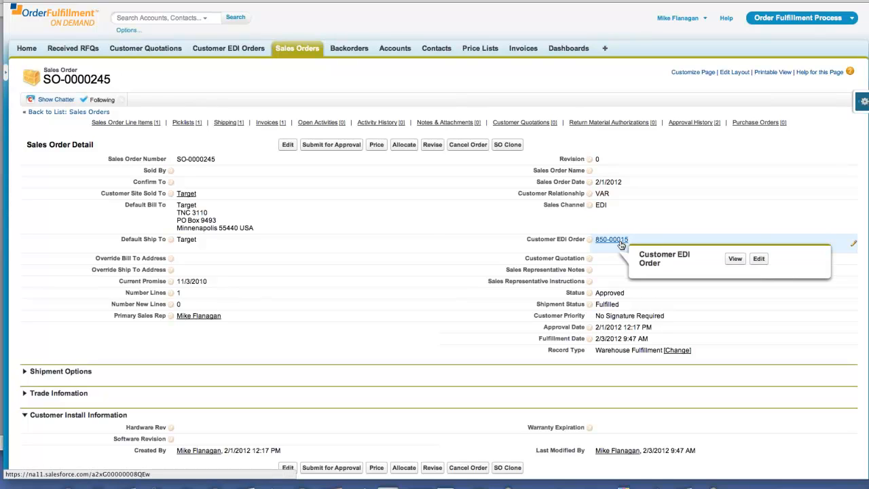
{"action": "scroll", "coordinate": [364, 254], "scroll_direction": "down", "scroll_amount": 5}
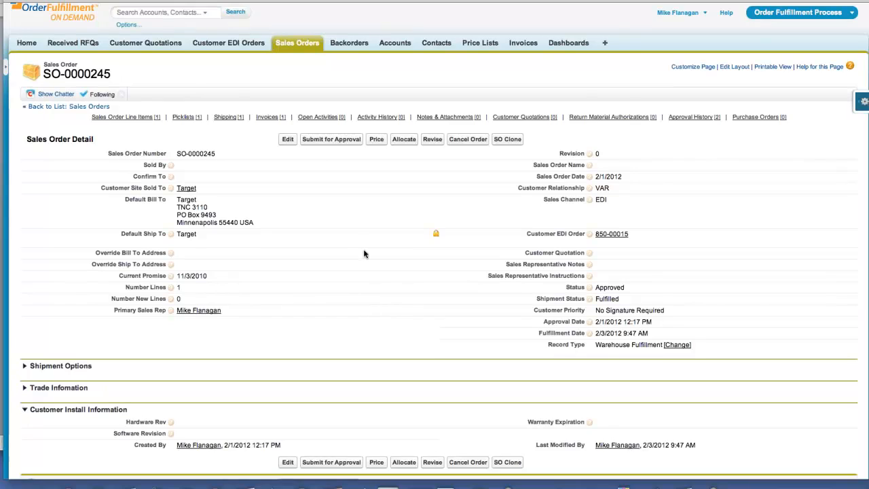
{"action": "left_click", "coordinate": [24, 235]}
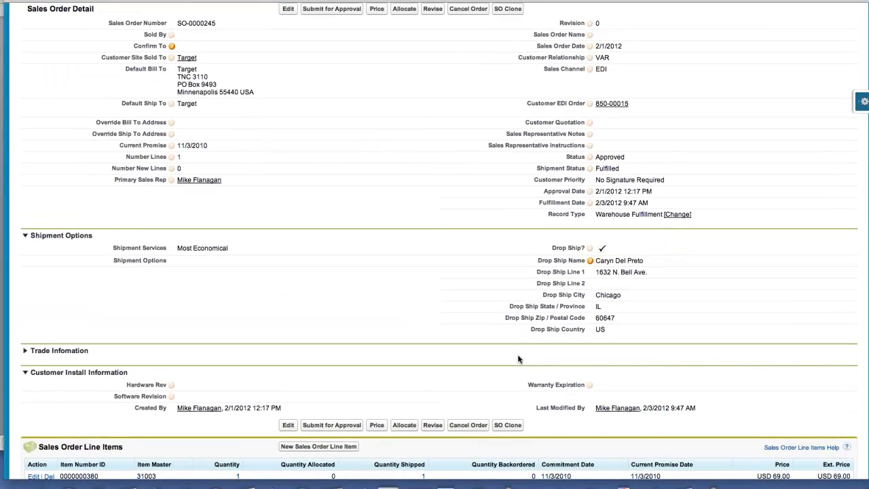
Show the Recent Customer Quotations list with View set to All.
{"action": "scroll", "coordinate": [328, 317], "scroll_direction": "up", "scroll_amount": 1}
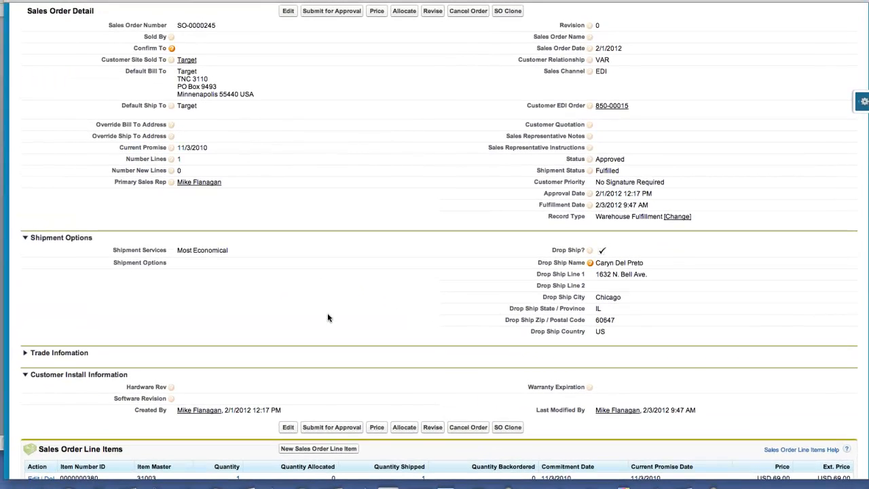
{"action": "scroll", "coordinate": [328, 317], "scroll_direction": "up", "scroll_amount": 3}
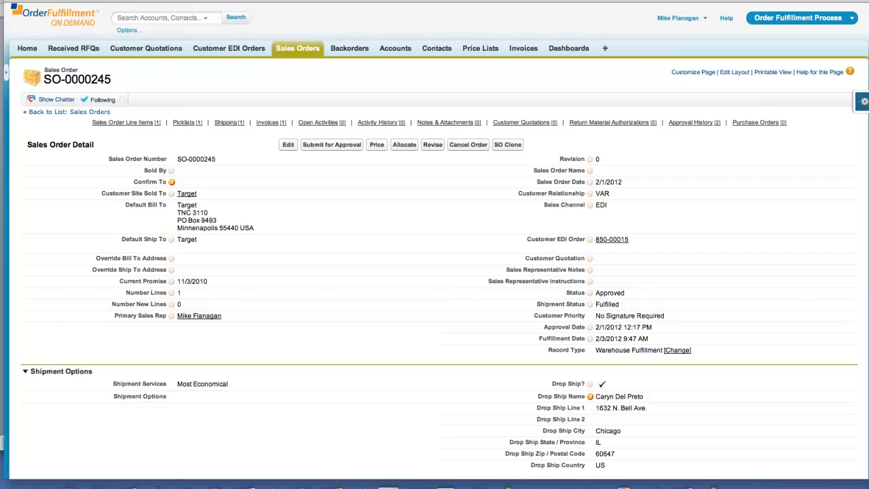
{"action": "left_click", "coordinate": [146, 49]}
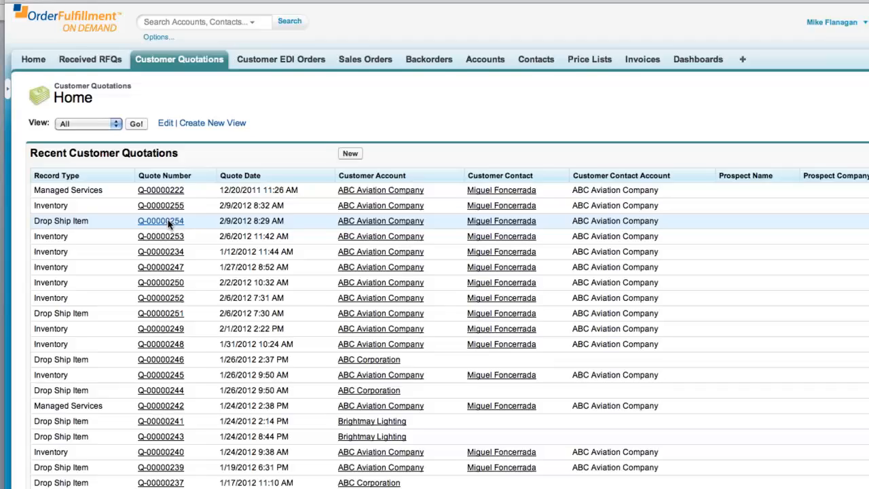
Open quotation Q-00000254, glance at its customer details, and reach its three quote lines.
{"action": "left_click", "coordinate": [228, 300]}
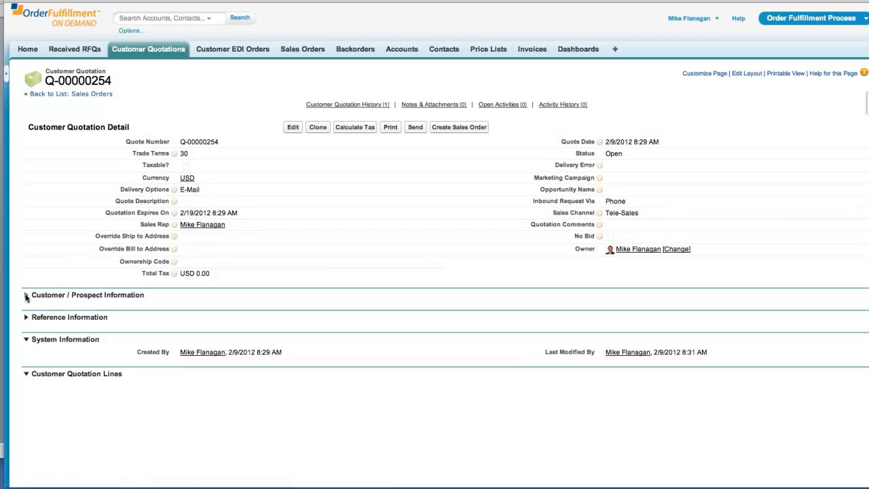
{"action": "left_click", "coordinate": [26, 296]}
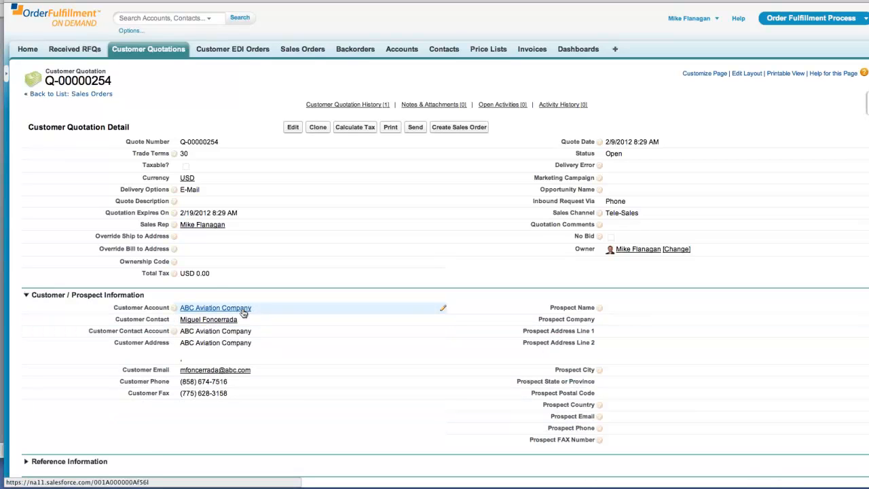
{"action": "mouse_move", "coordinate": [242, 309]}
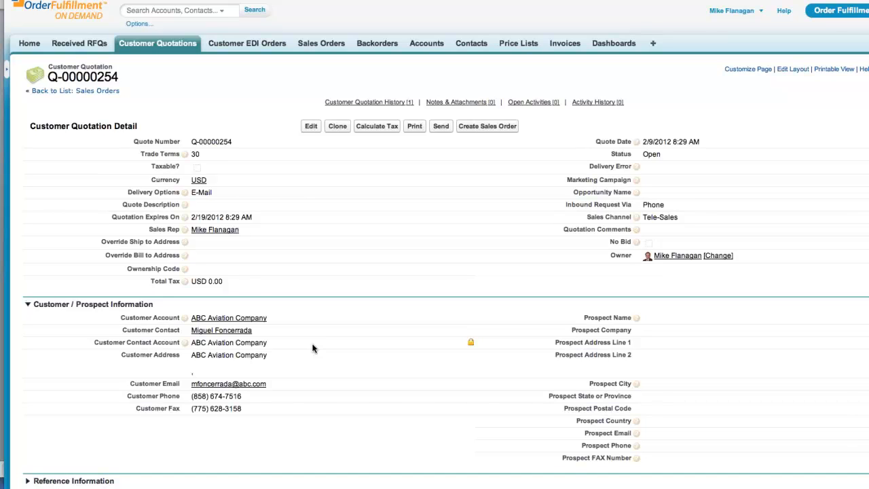
{"action": "left_click", "coordinate": [27, 305]}
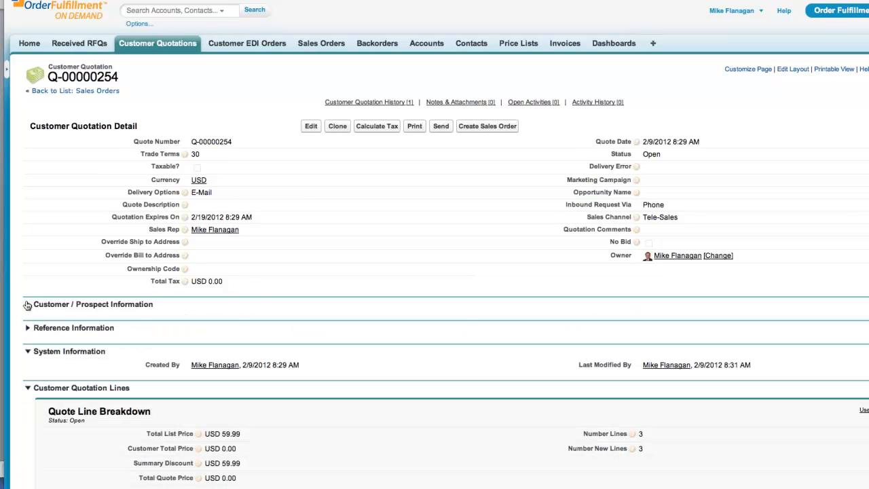
{"action": "scroll", "coordinate": [644, 427], "scroll_direction": "down", "scroll_amount": 8}
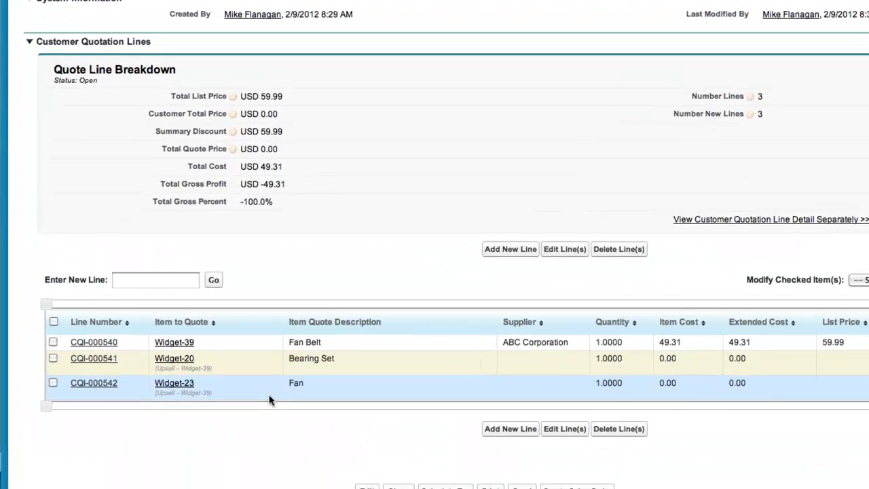
Delete the Bearing Set and Fan lines (CQI-000541, CQI-000542), then check the Fan Belt line.
{"action": "mouse_move", "coordinate": [167, 403]}
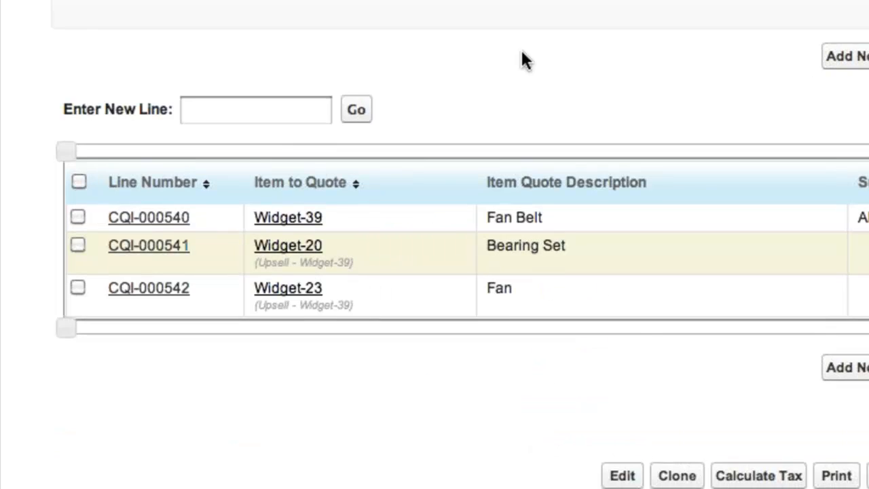
{"action": "scroll", "coordinate": [523, 60], "scroll_direction": "down", "scroll_amount": 5}
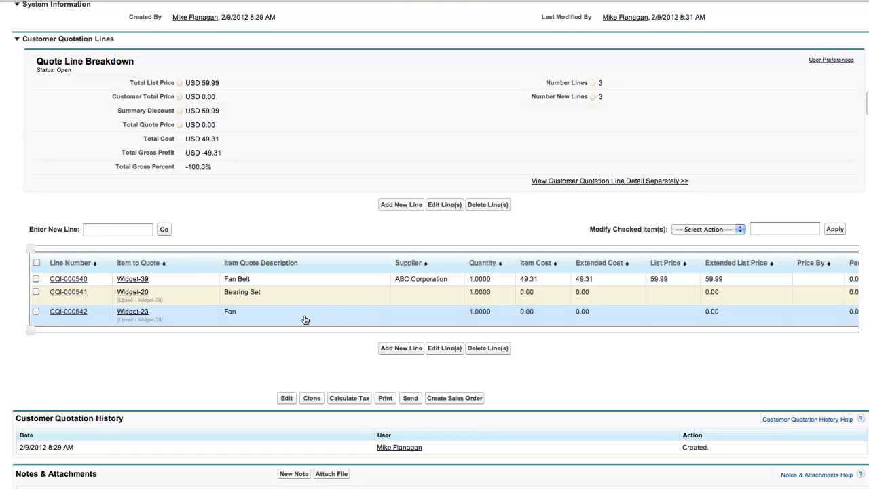
{"action": "left_click", "coordinate": [36, 291]}
{"action": "left_click", "coordinate": [36, 311]}
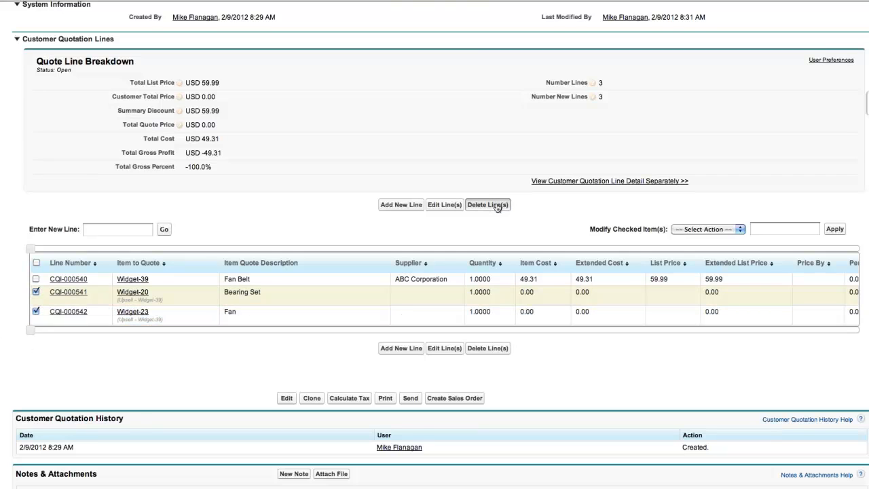
{"action": "left_click", "coordinate": [498, 206]}
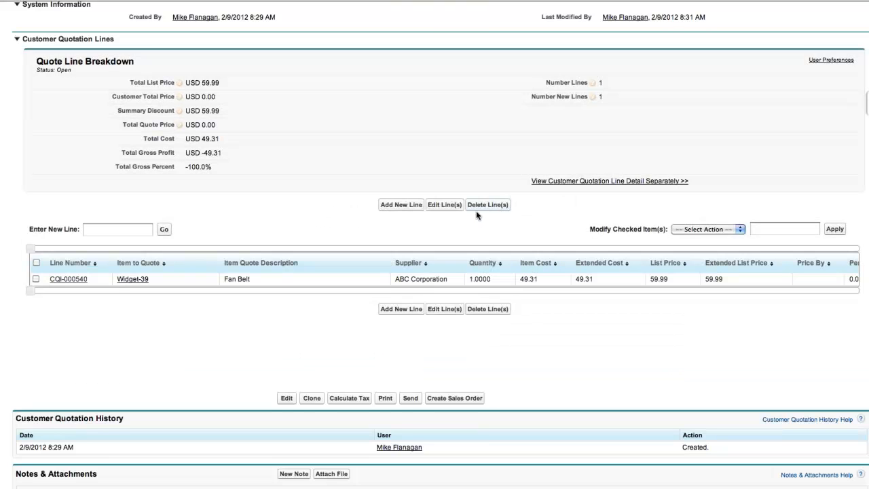
{"action": "left_click", "coordinate": [36, 279]}
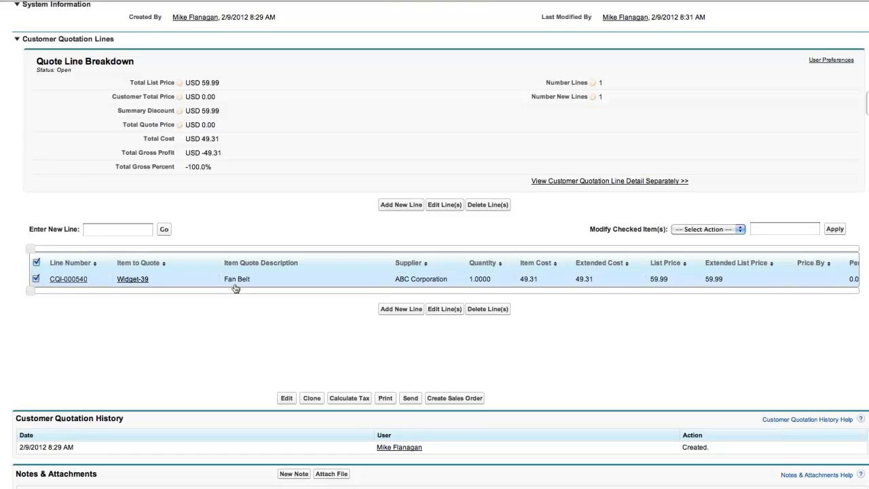
Price the checked Fan Belt line by Profit Margin at 22.5%.
{"action": "left_click", "coordinate": [741, 230]}
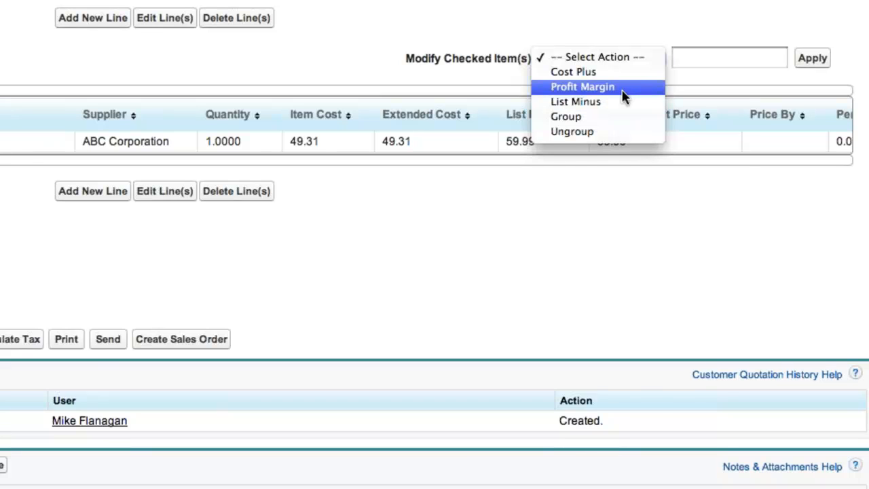
{"action": "left_click", "coordinate": [623, 89]}
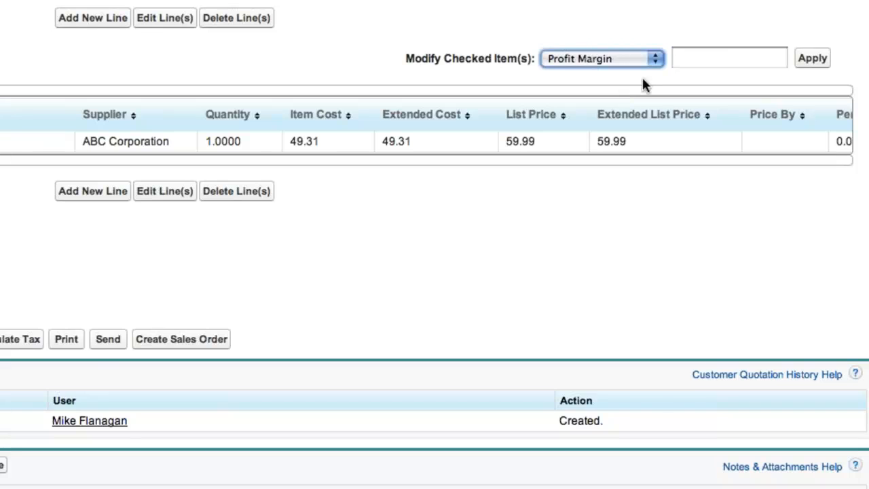
{"action": "left_click", "coordinate": [728, 59]}
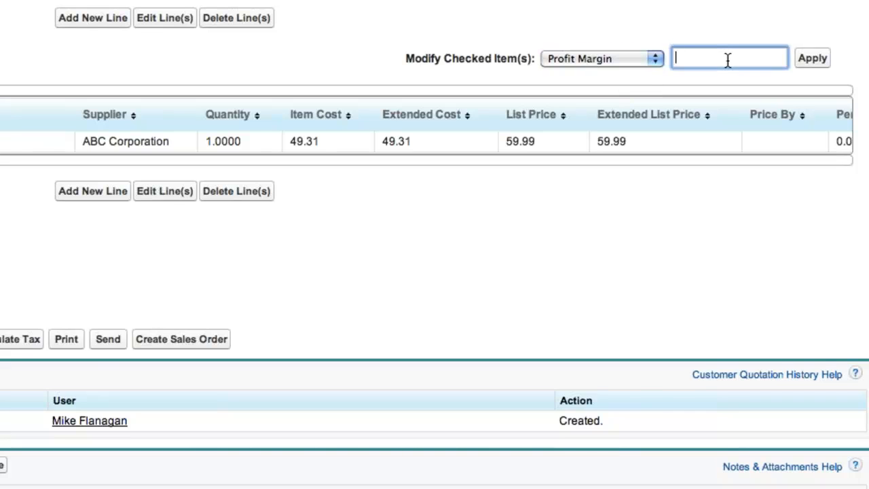
{"action": "type", "text": "22.5"}
{"action": "left_click", "coordinate": [814, 61]}
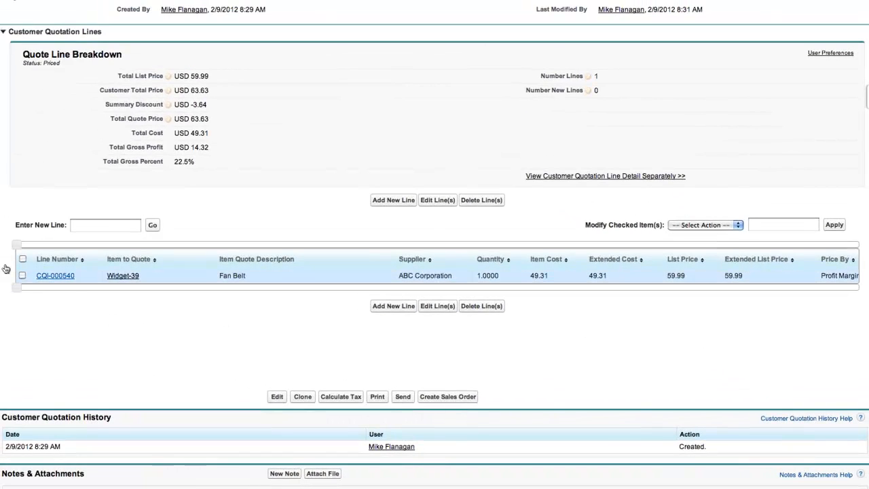
Set the Fan Belt line (CQI-000540) quantity to 24 and save it.
{"action": "left_click", "coordinate": [23, 275]}
{"action": "mouse_move", "coordinate": [122, 276]}
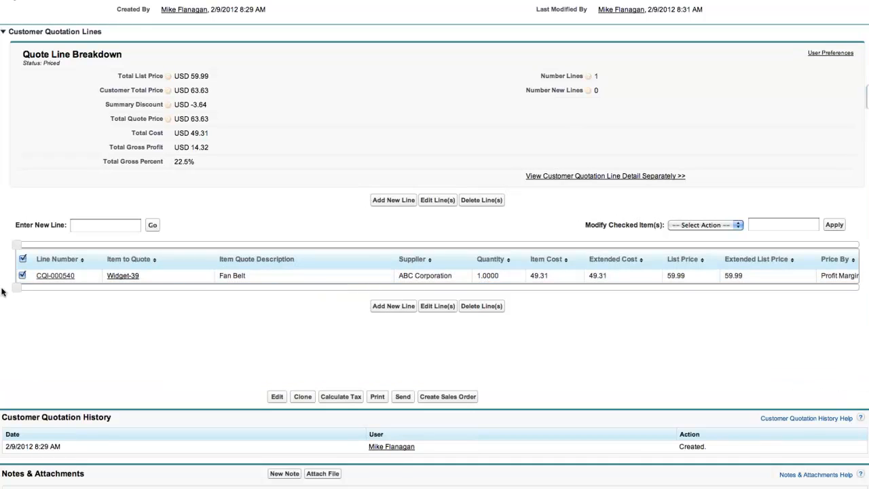
{"action": "left_click", "coordinate": [23, 275]}
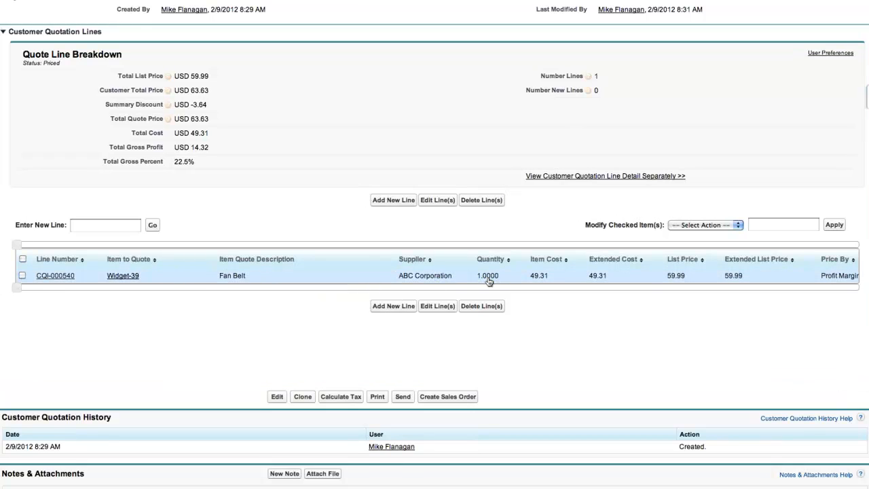
{"action": "double_click", "coordinate": [489, 277]}
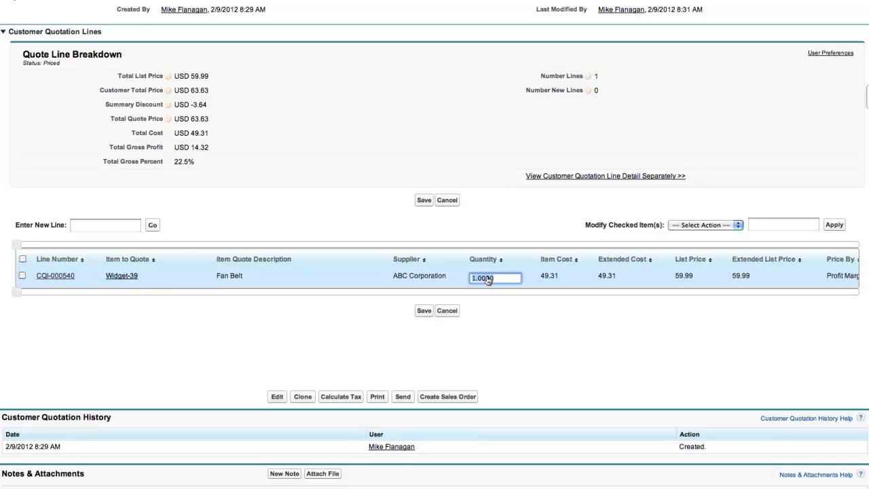
{"action": "type", "text": "24"}
{"action": "left_click", "coordinate": [424, 200]}
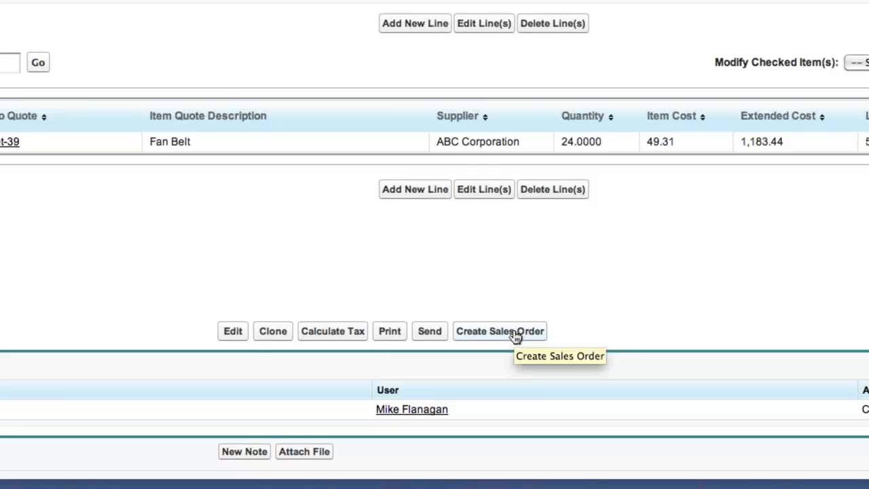
Create sales order SO-0000251 from Q-00000254 and view it in the Sales Orders list.
{"action": "left_click", "coordinate": [515, 333]}
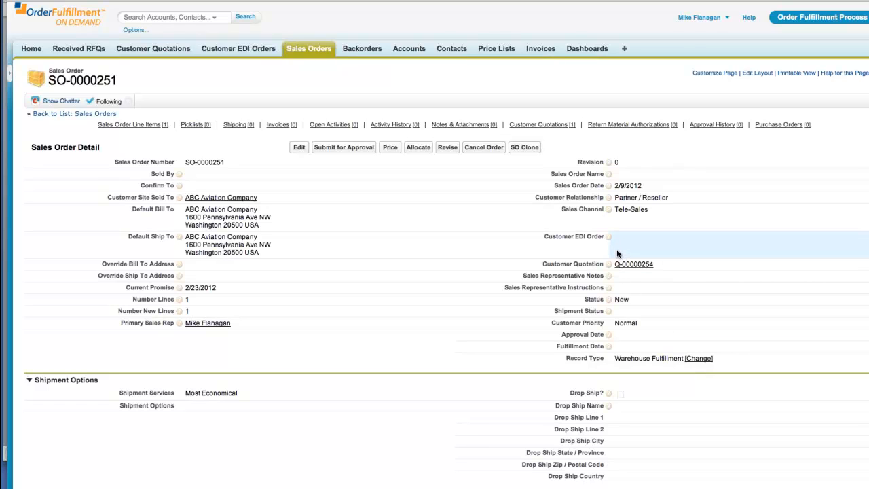
{"action": "left_click", "coordinate": [306, 52]}
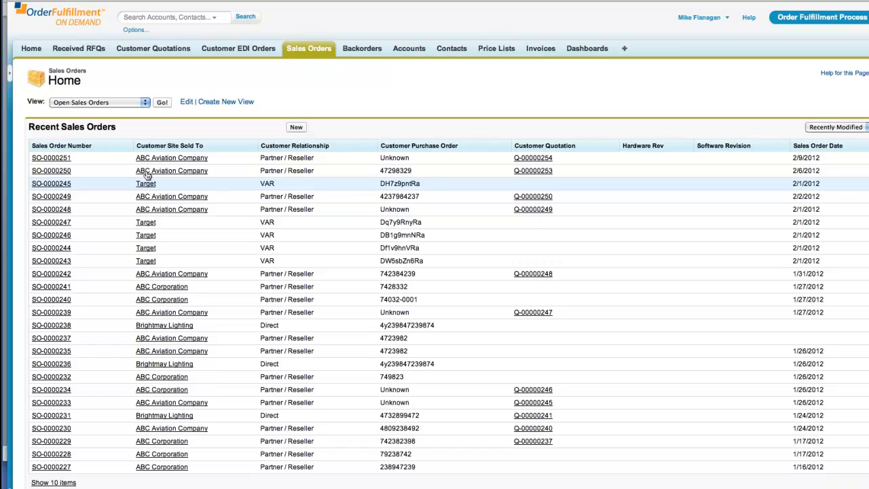
Open quote Q-00000255 for ABC Aviation Company and start a new line in its empty lines table.
{"action": "left_click", "coordinate": [154, 47]}
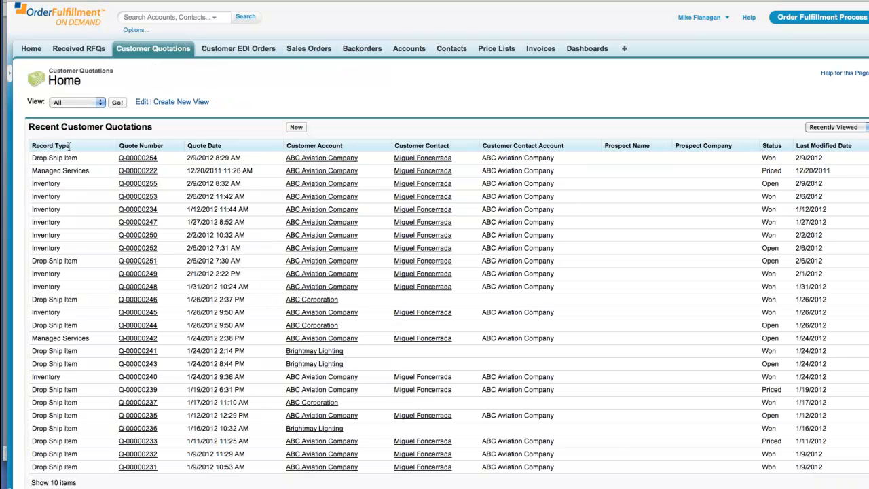
{"action": "left_click", "coordinate": [127, 185]}
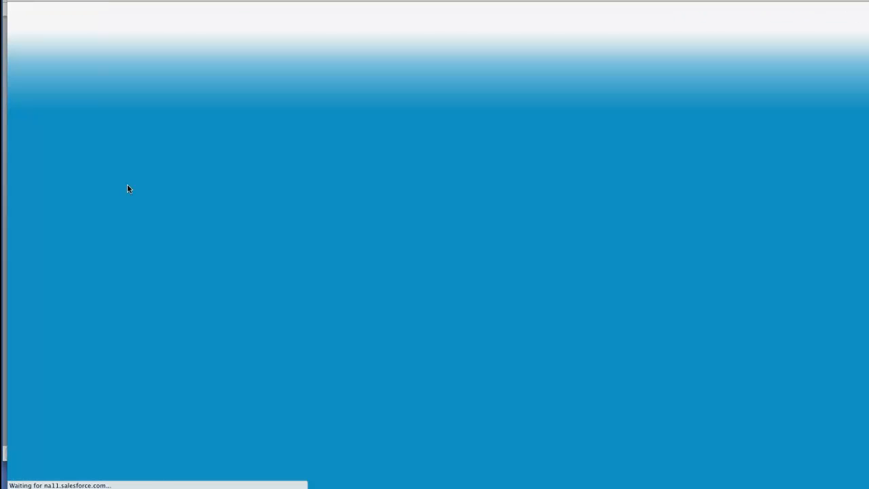
{"action": "scroll", "coordinate": [249, 219], "scroll_direction": "down", "scroll_amount": 3}
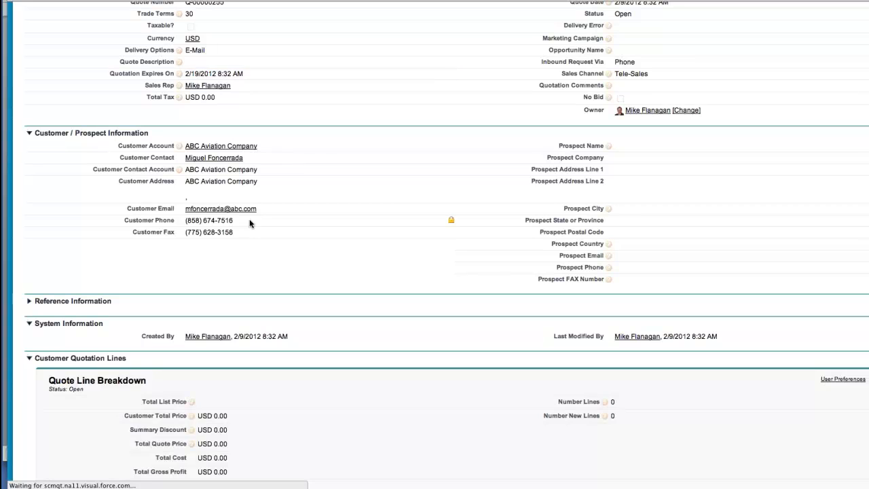
{"action": "scroll", "coordinate": [249, 219], "scroll_direction": "down", "scroll_amount": 5}
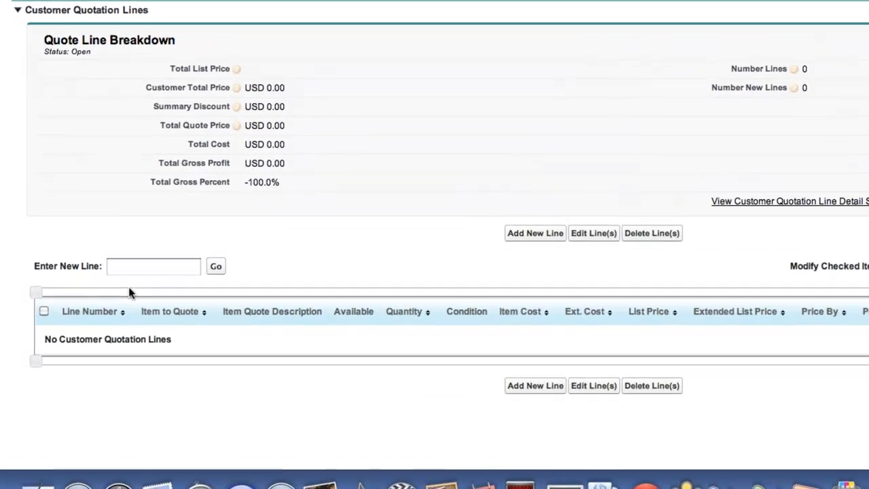
{"action": "left_click", "coordinate": [140, 264]}
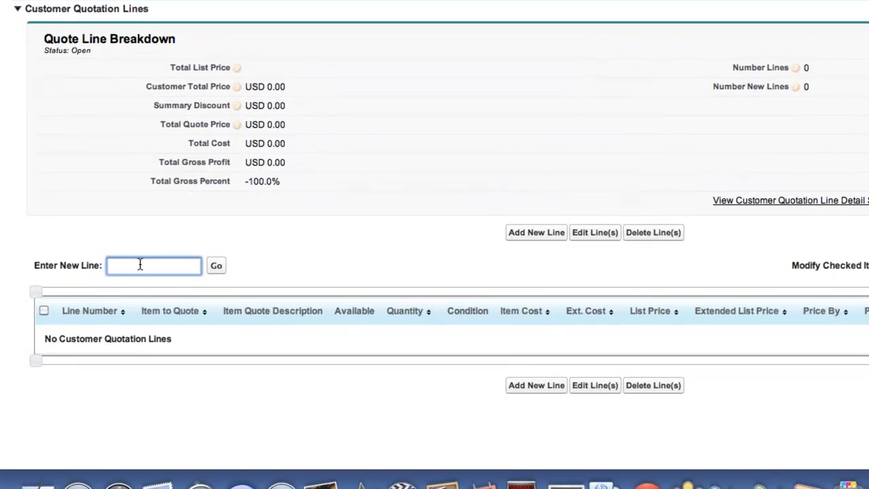
Add a Widget-39 Fan Belt quote line with quantity 10 in New condition, and save.
{"action": "type", "text": "widget"}
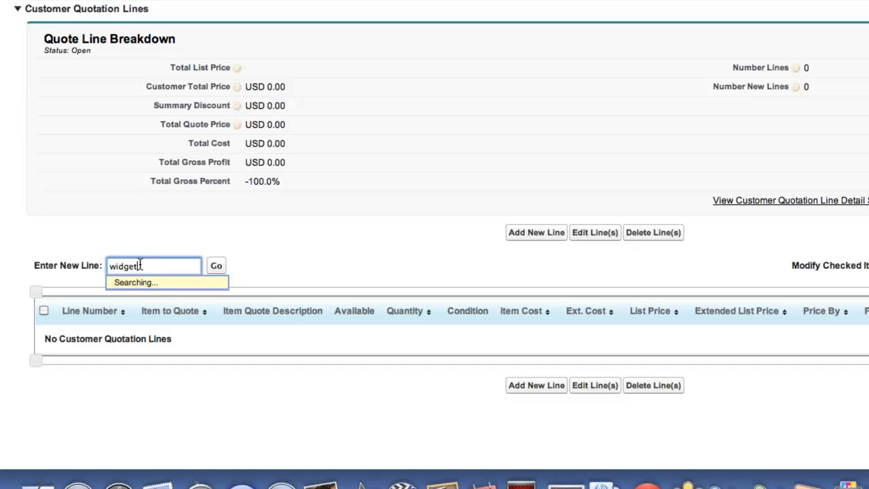
{"action": "type", "text": "-39"}
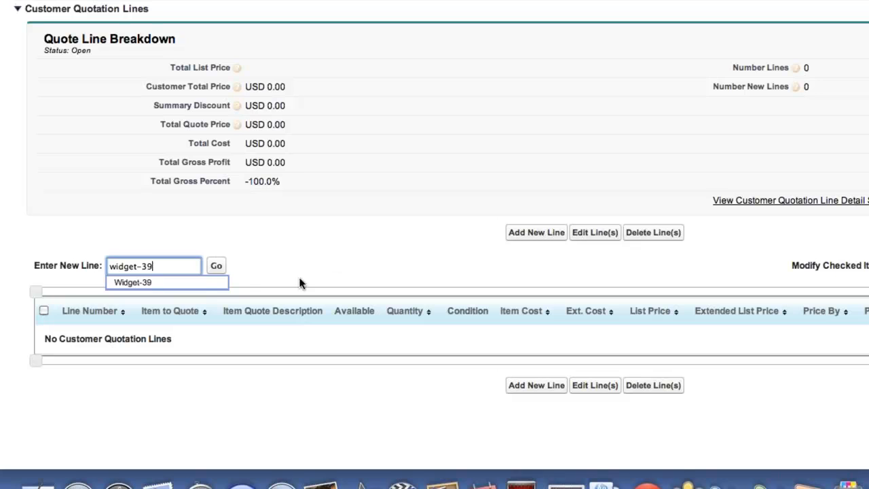
{"action": "left_click", "coordinate": [216, 266]}
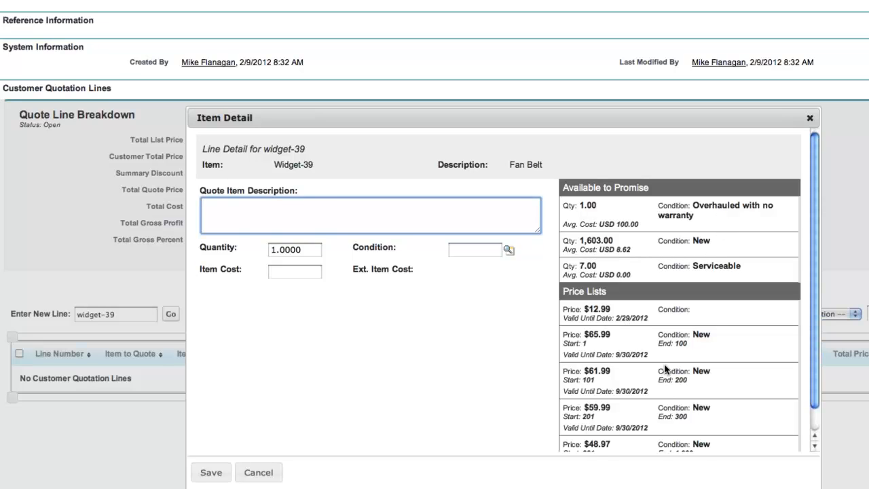
{"action": "scroll", "coordinate": [666, 368], "scroll_direction": "down", "scroll_amount": 1}
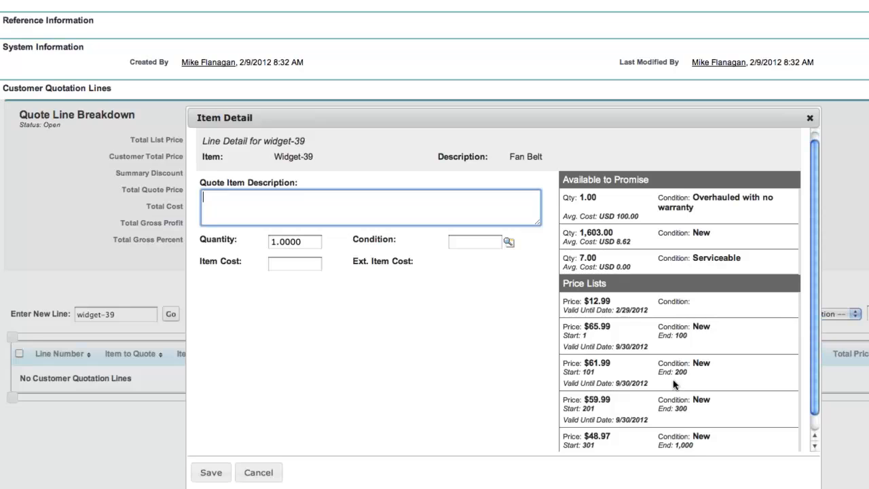
{"action": "left_click_drag", "start_coordinate": [296, 246], "coordinate": [260, 243]}
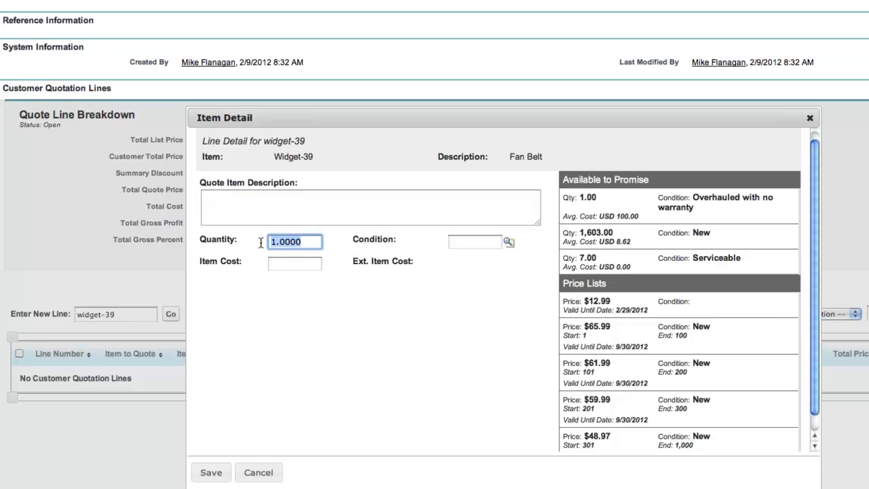
{"action": "type", "text": "10"}
{"action": "left_click", "coordinate": [475, 240]}
{"action": "type", "text": "new"}
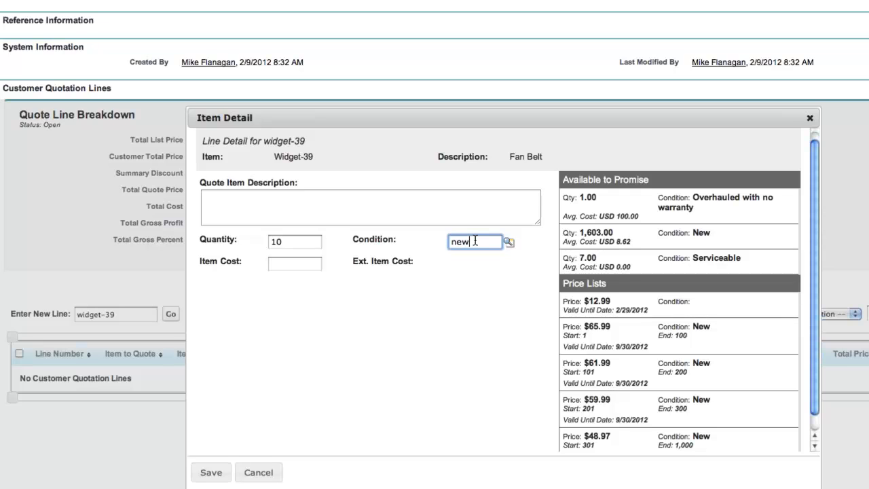
{"action": "left_click", "coordinate": [204, 475]}
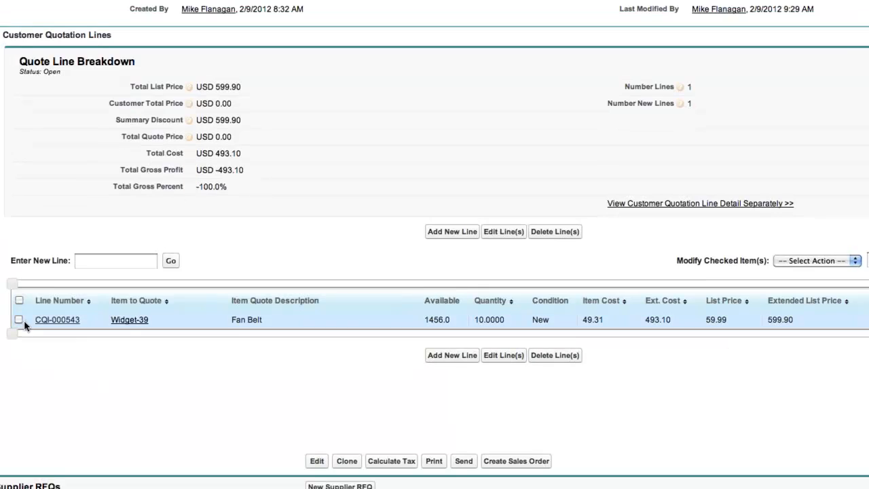
Apply List Minus pricing to the checked CQI-000543 Fan Belt line.
{"action": "left_click", "coordinate": [19, 320]}
{"action": "left_click", "coordinate": [847, 261]}
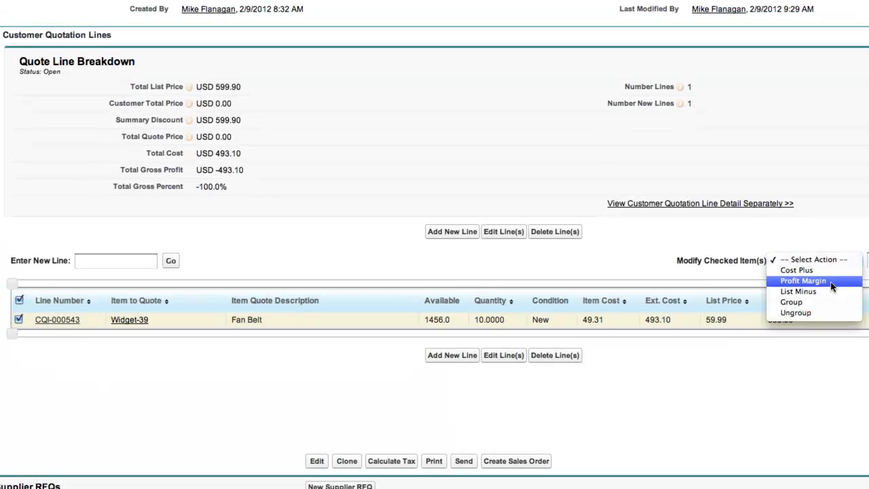
{"action": "left_click", "coordinate": [824, 291]}
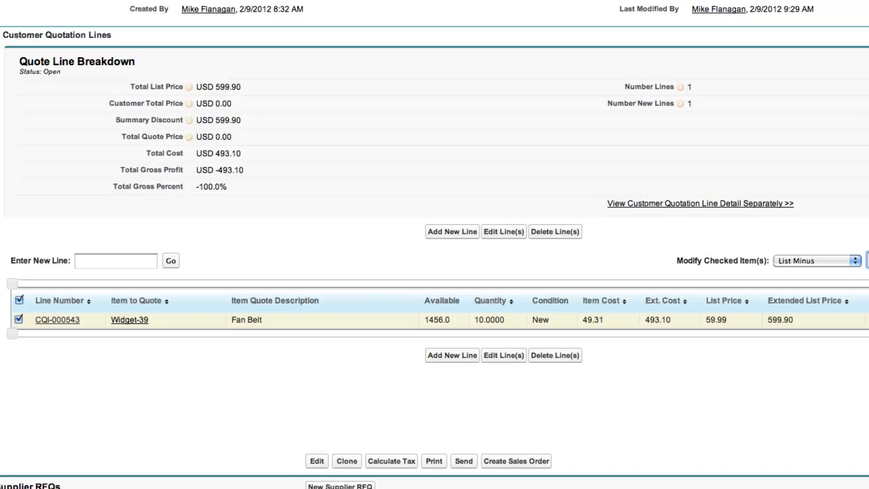
{"action": "key", "text": "Return"}
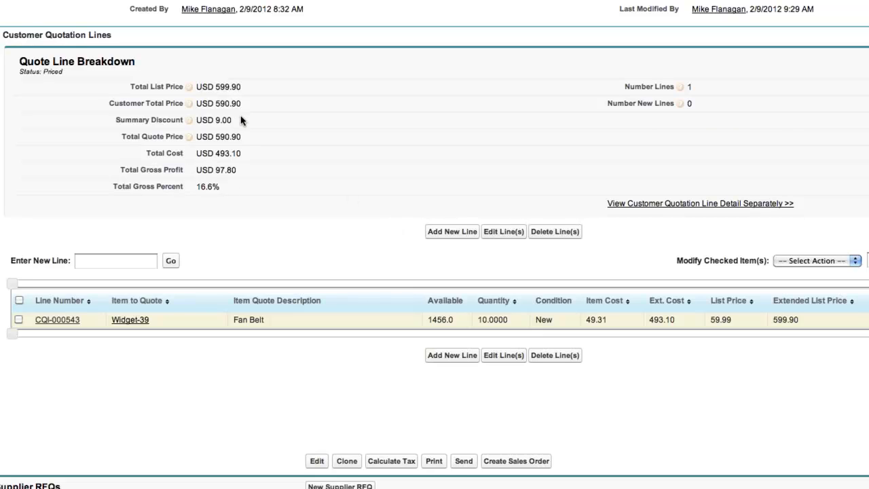
Create sales order SO-0000253 from quote Q-00000255 and view the Sales Orders list.
{"action": "left_click", "coordinate": [518, 462]}
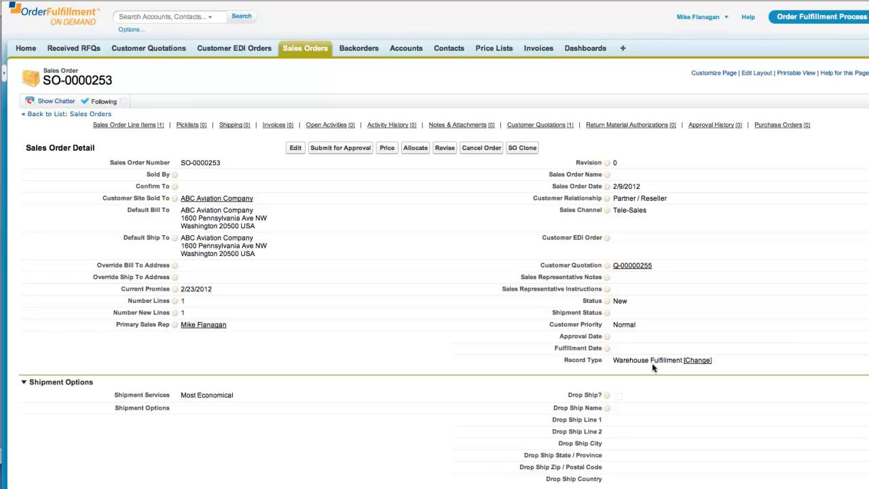
{"action": "left_click", "coordinate": [298, 51]}
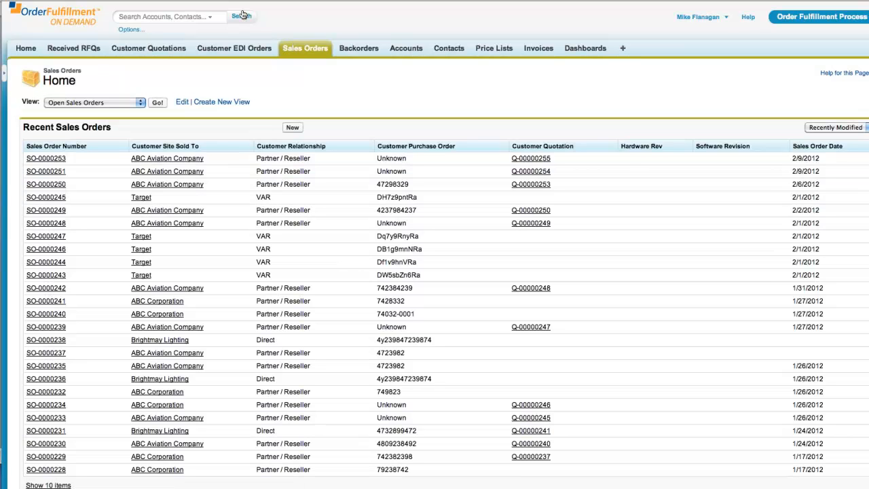
Open quotation Q-00000222 from Customer Quotations and review its Quote Line Breakdown and lines.
{"action": "left_click", "coordinate": [142, 50]}
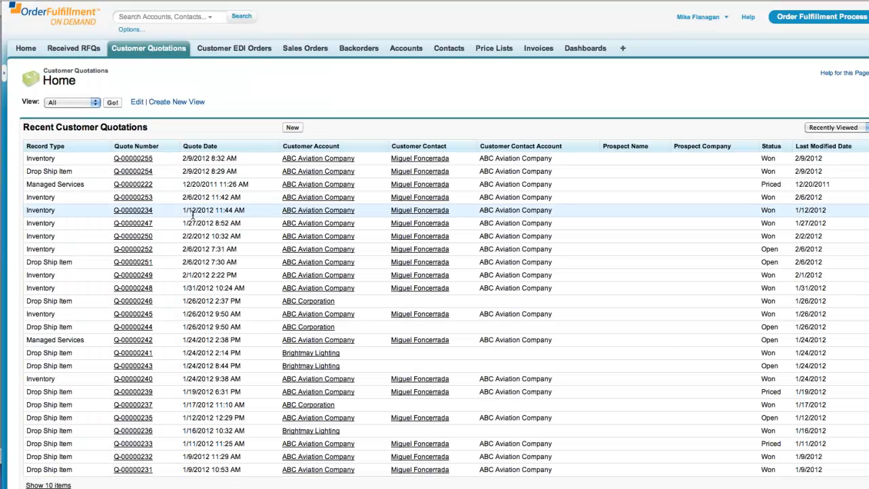
{"action": "left_click", "coordinate": [133, 186]}
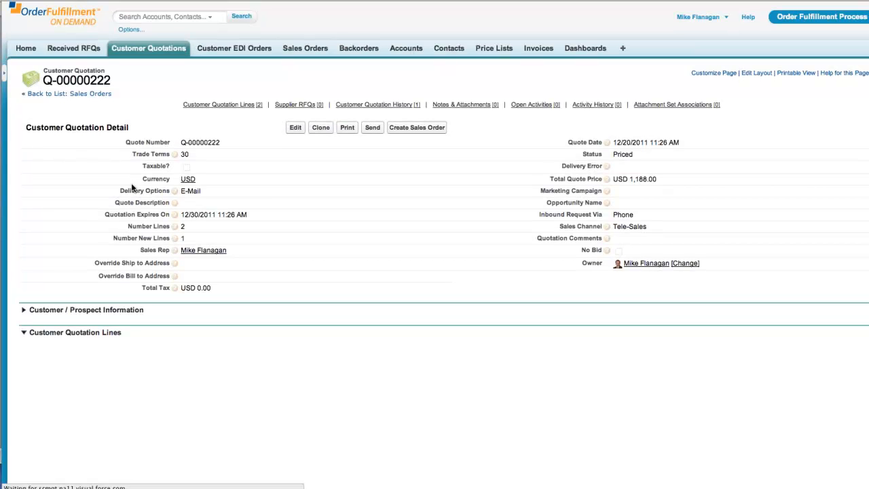
{"action": "mouse_move", "coordinate": [175, 191]}
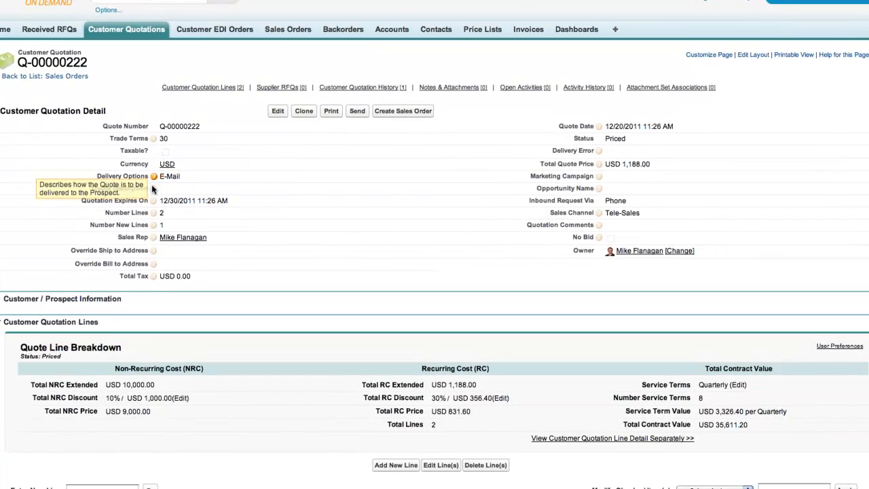
{"action": "scroll", "coordinate": [152, 184], "scroll_direction": "down", "scroll_amount": 5}
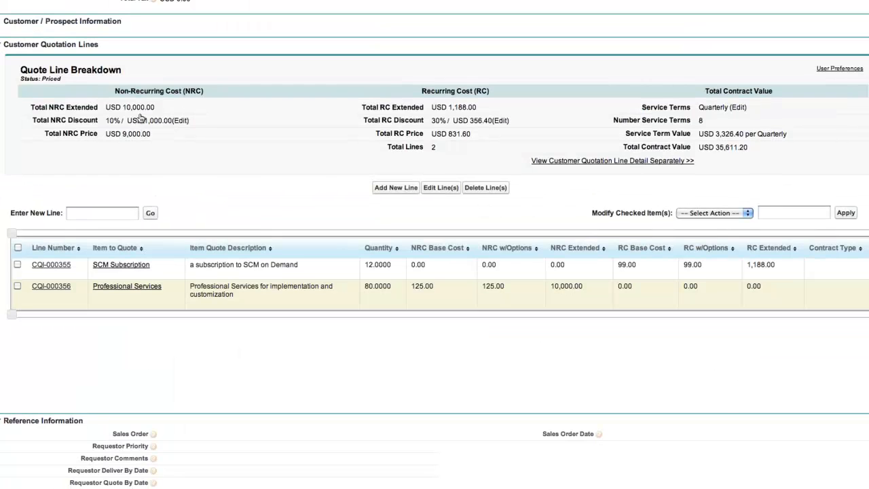